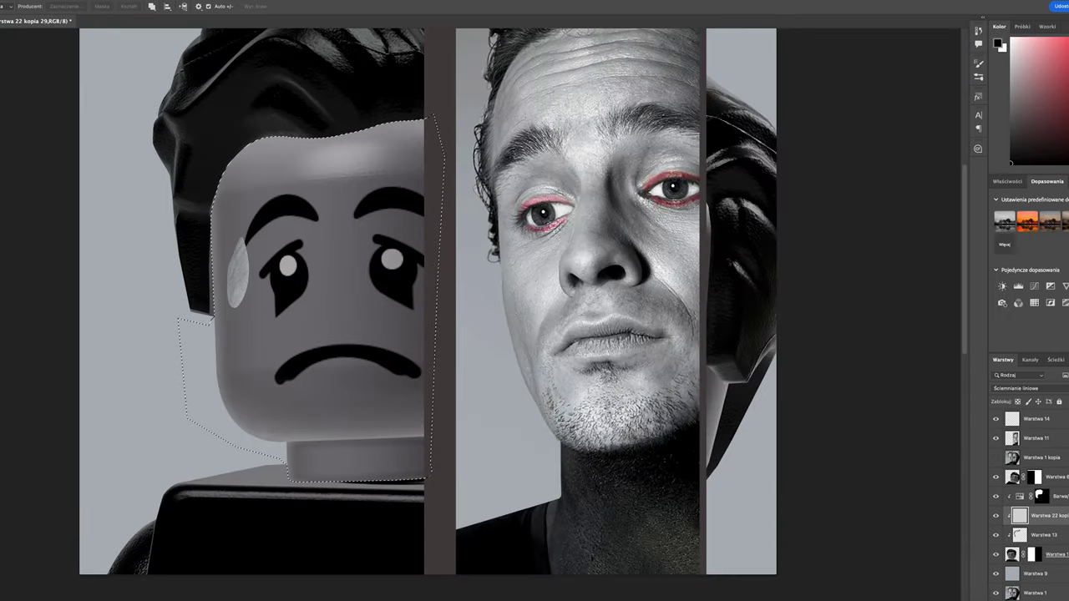
Add a masked Hue/Saturation adjustment, set a layer to Soft Light, and open Warstwa 15's mask options
{"action": "left_click", "coordinate": [1002, 302]}
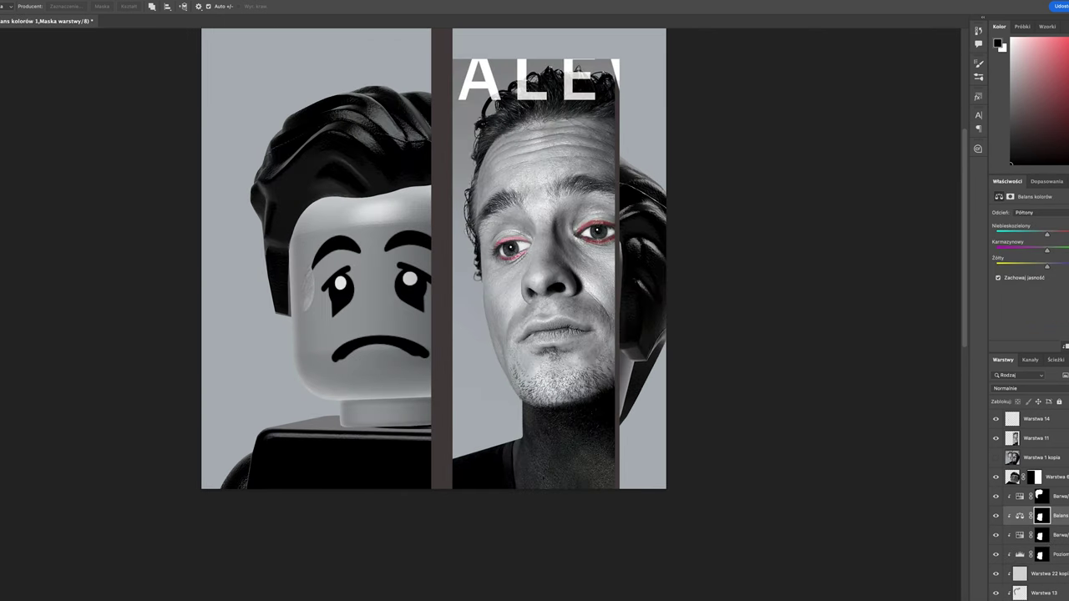
{"action": "left_click", "coordinate": [1017, 389]}
{"action": "left_click", "coordinate": [1027, 535]}
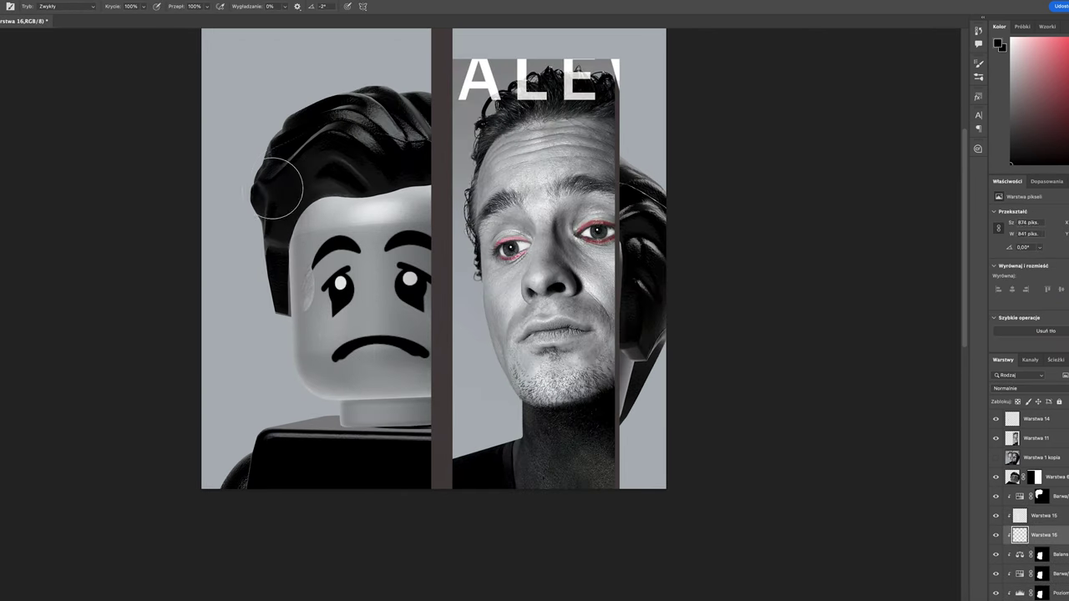
{"action": "left_click", "coordinate": [1040, 515]}
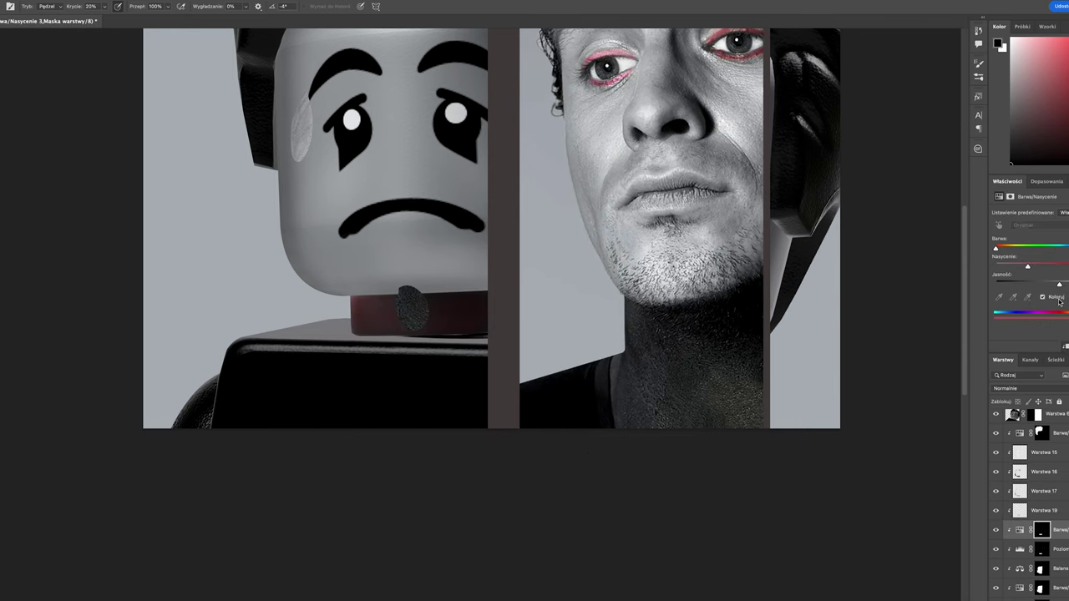
{"action": "right_click", "coordinate": [1041, 539]}
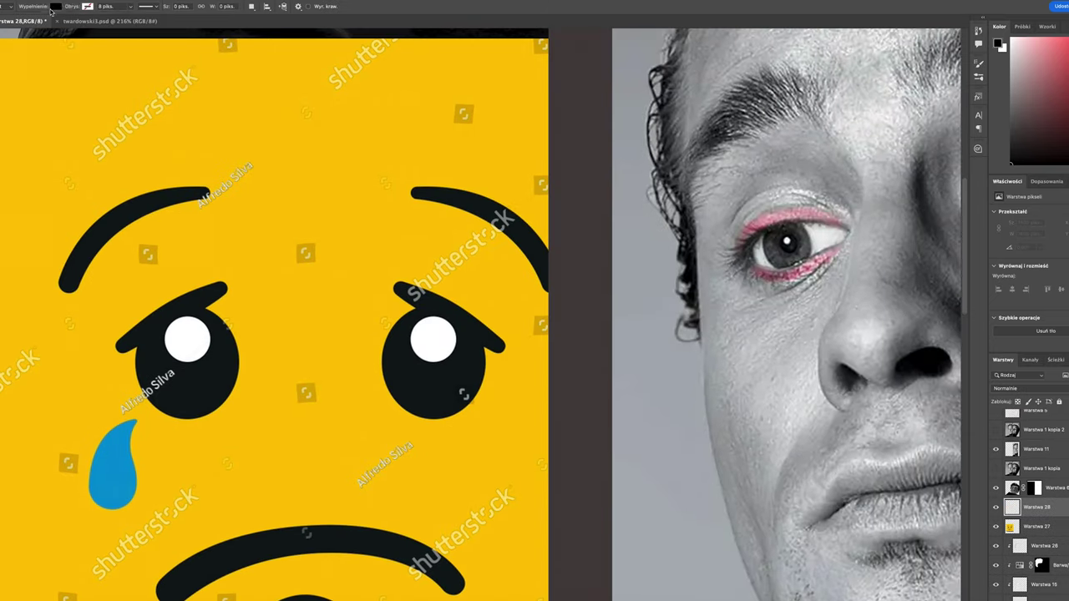
Draw a red ellipse ring around the minifigure's right eye
{"action": "left_click_drag", "start_coordinate": [414, 317], "coordinate": [459, 363]}
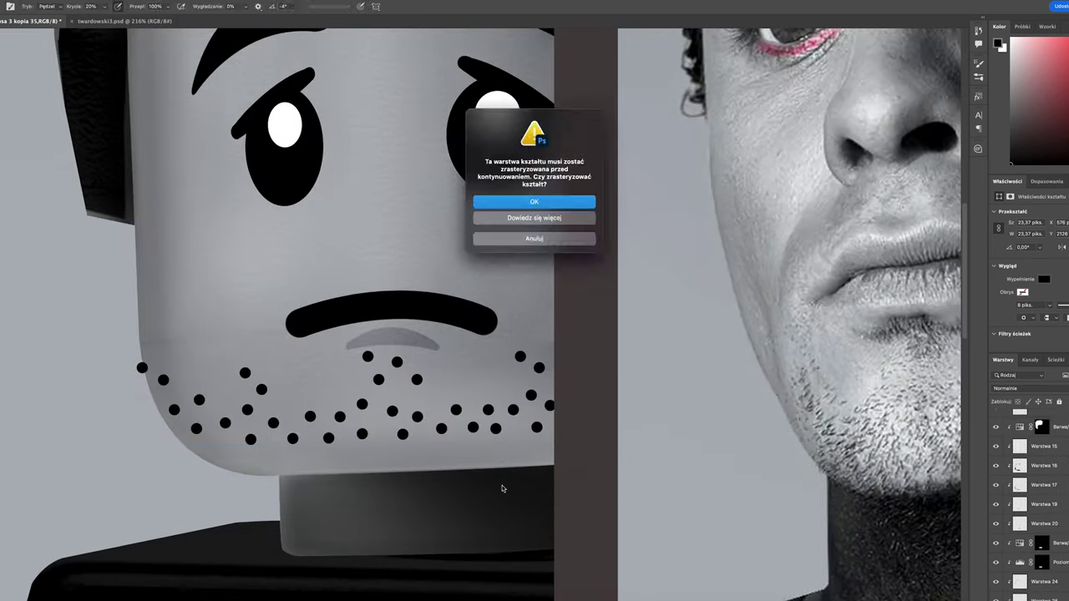
Confirm rasterizing the eye-ring ellipse shape layer
{"action": "key", "text": "Return"}
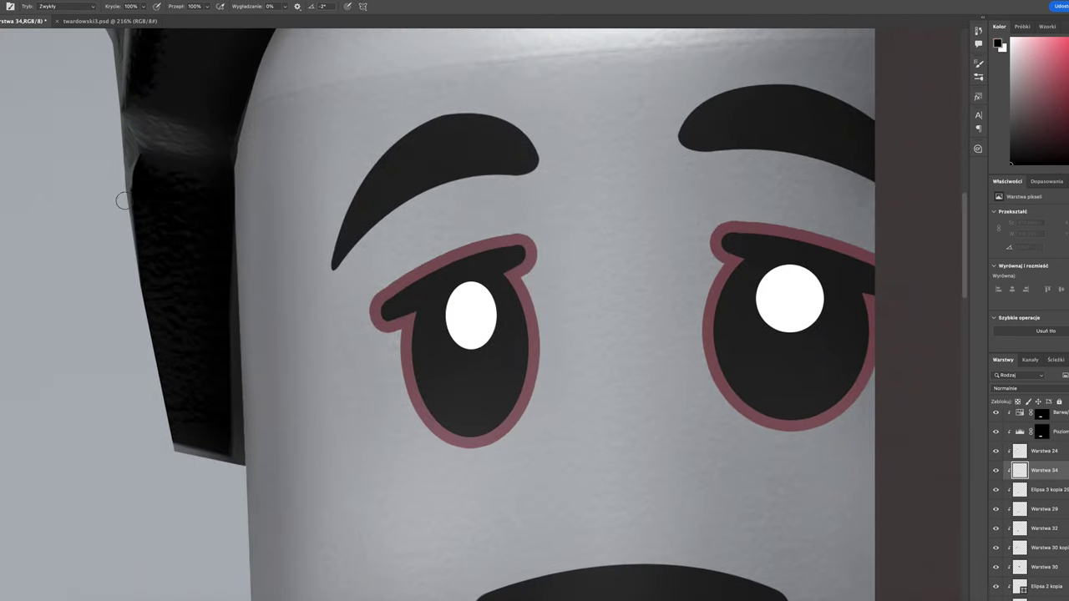
Scroll around the Liquify preview of the minifigure's head
{"action": "scroll", "coordinate": [205, 445], "scroll_direction": "up", "scroll_amount": 5}
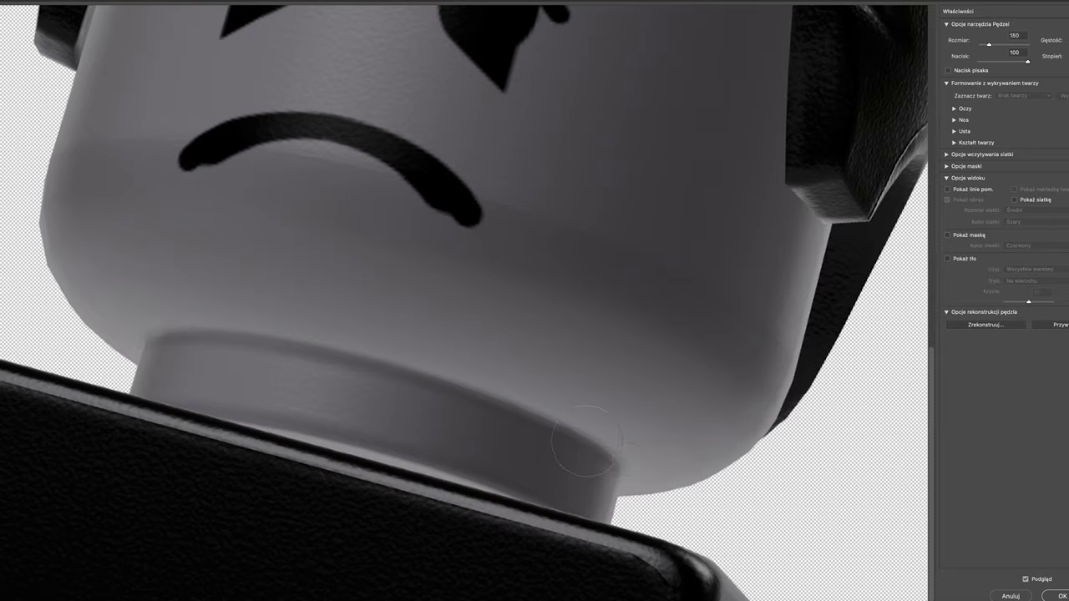
{"action": "scroll", "coordinate": [591, 150], "scroll_direction": "up", "scroll_amount": 5}
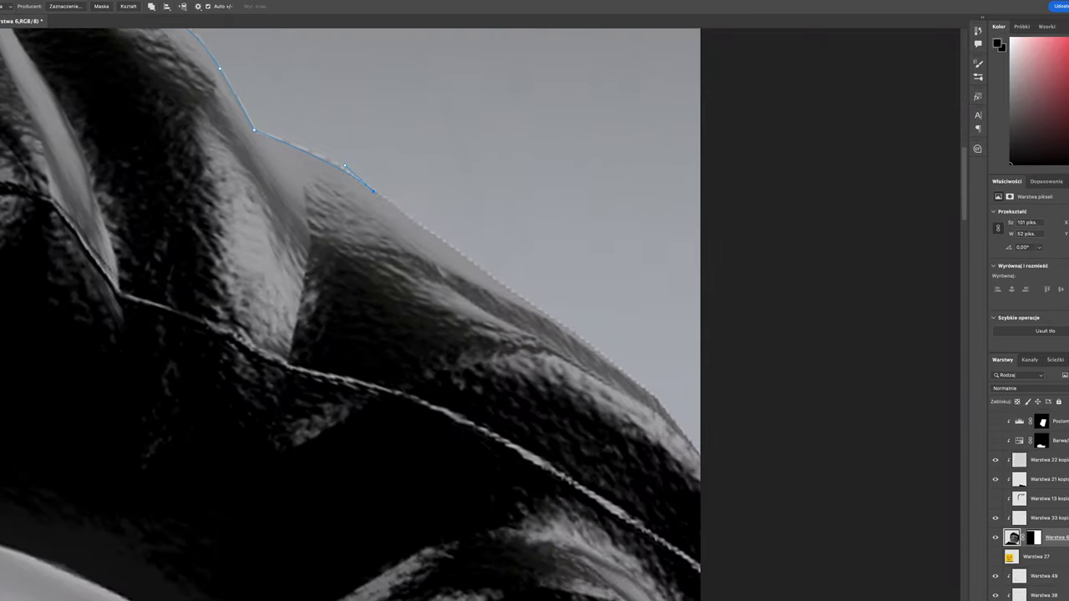
Use the traced hair path's options, then switch to the Brush for the Hue/Saturation mask
{"action": "right_click", "coordinate": [275, 239]}
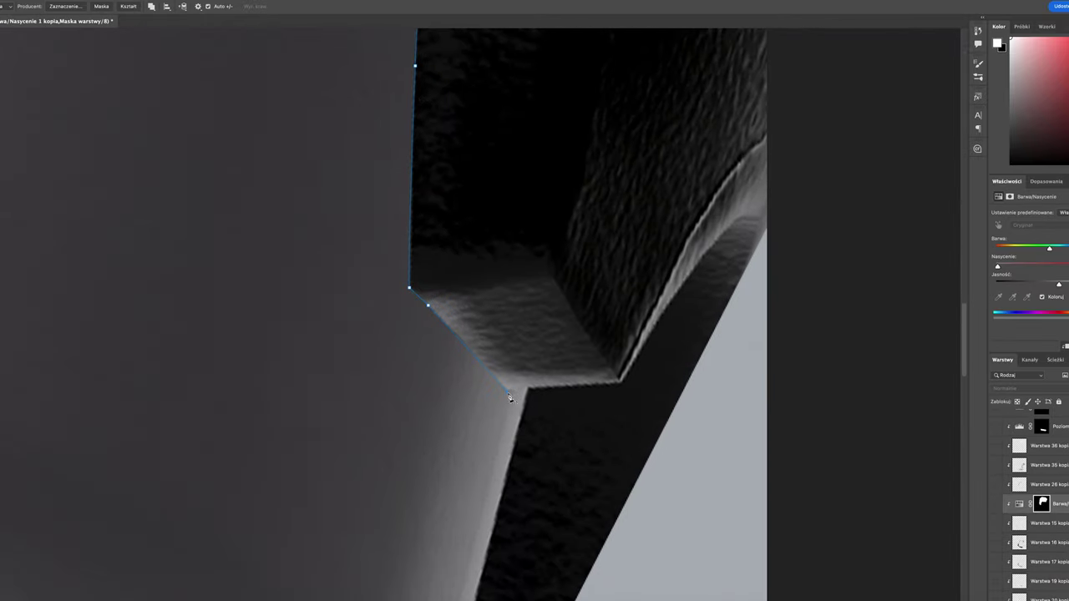
{"action": "key", "text": "b"}
{"action": "scroll", "coordinate": [588, 215], "scroll_direction": "down", "scroll_amount": 3}
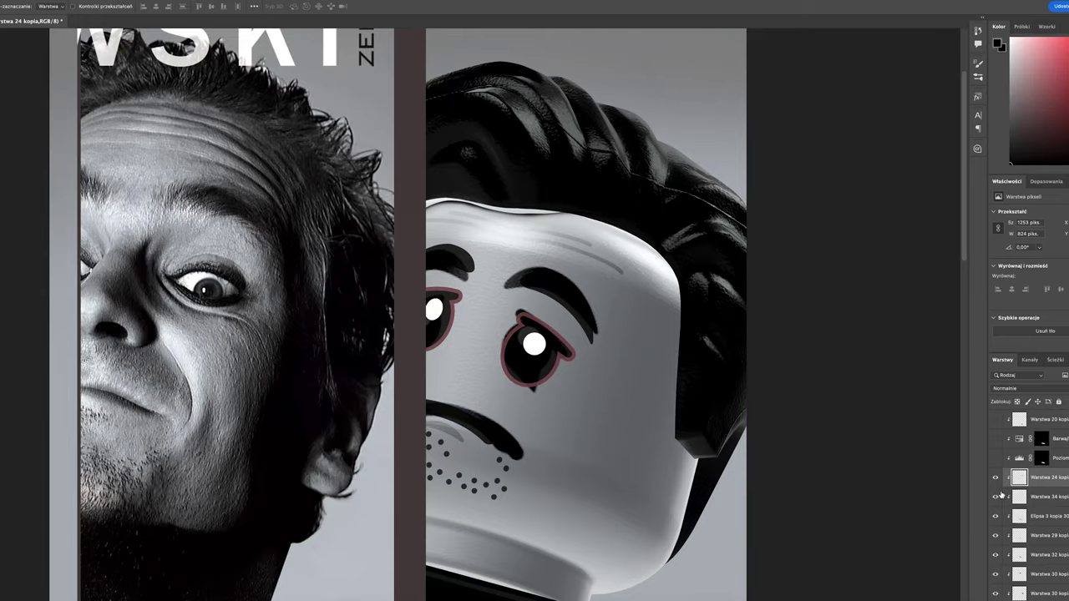
Select the LEGO face layer in the Layers panel
{"action": "left_click", "coordinate": [1001, 494]}
{"action": "scroll", "coordinate": [535, 251], "scroll_direction": "up", "scroll_amount": 4}
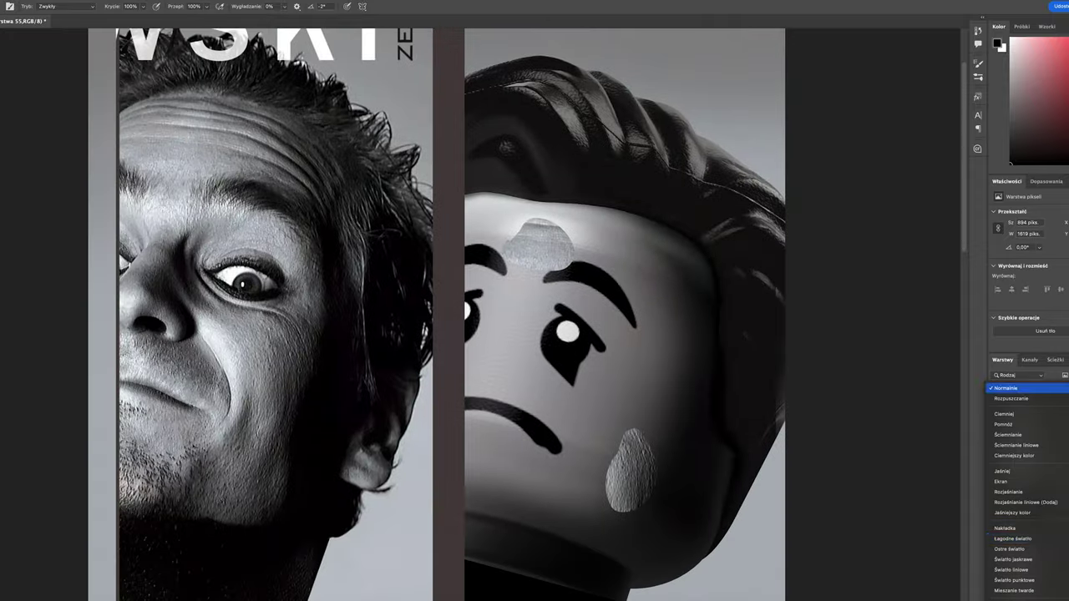
Zoom in on the ZALEWSKI title area at the top of the portrait
{"action": "scroll", "coordinate": [831, 383], "scroll_direction": "up", "scroll_amount": 2}
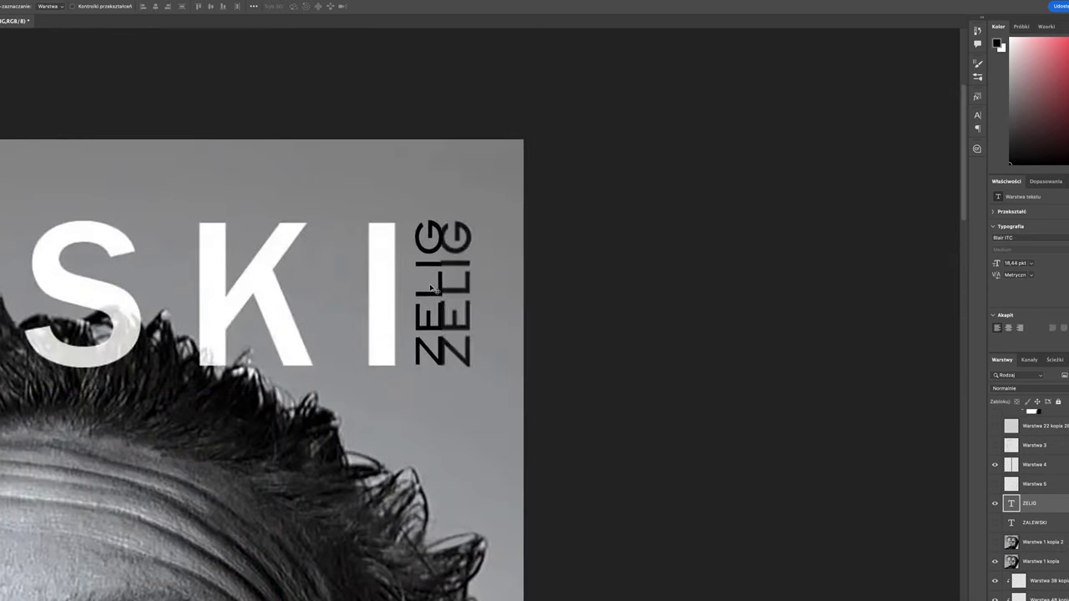
Begin editing the vertical ZELIG title text
{"action": "double_click", "coordinate": [431, 288]}
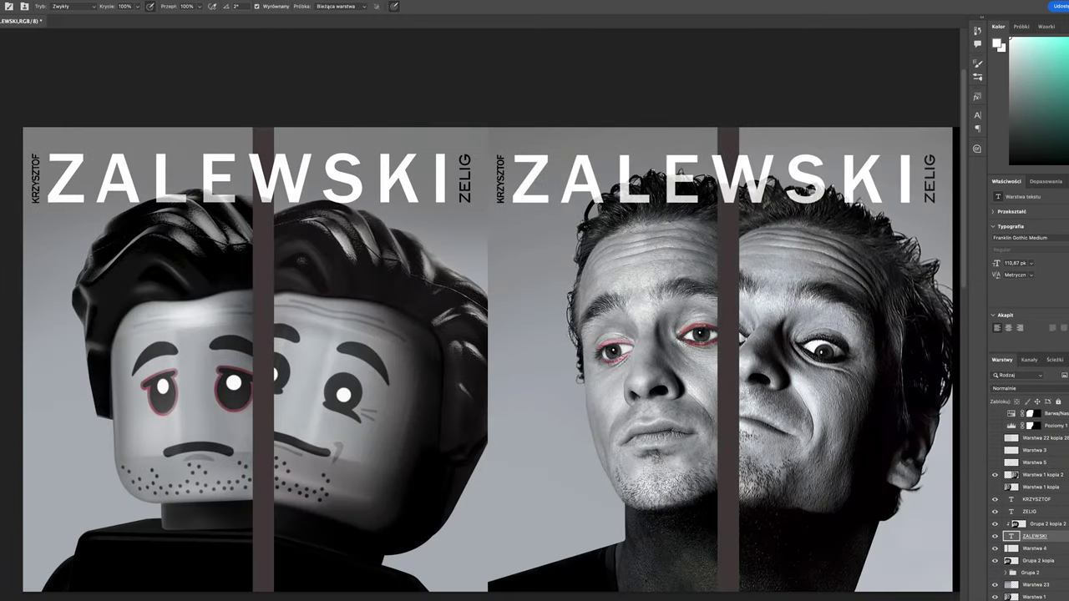
{"action": "key", "text": "alt+bracketright"}
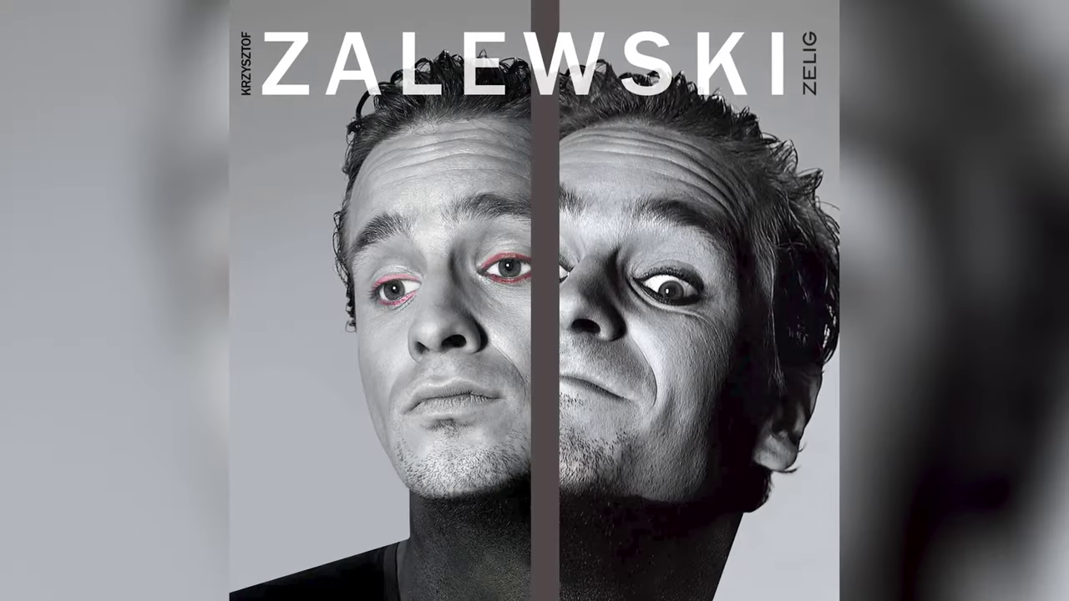